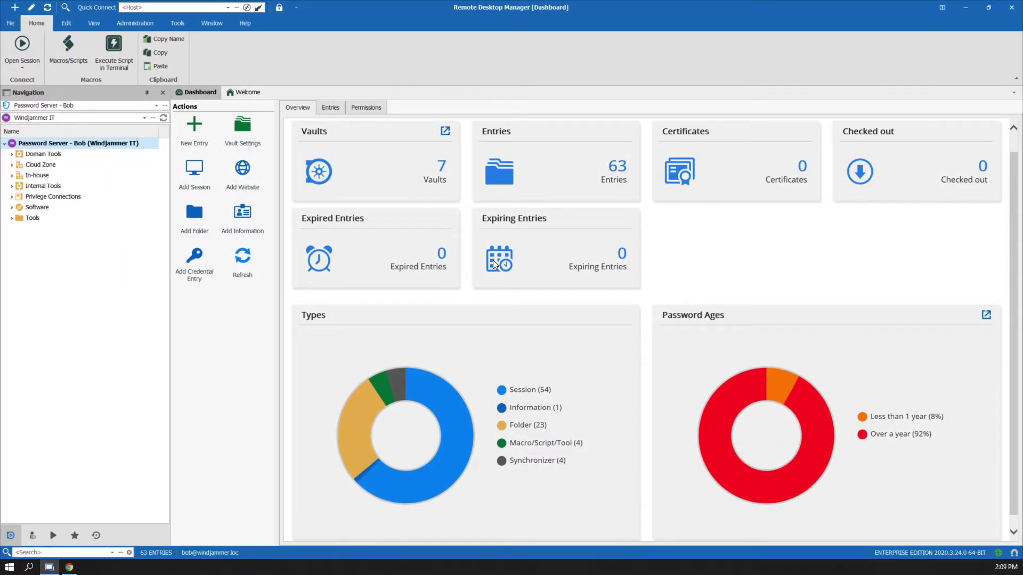
Step: Run Help > Check for Updates and dismiss the 'current version is up to date' message
click(246, 24)
click(332, 50)
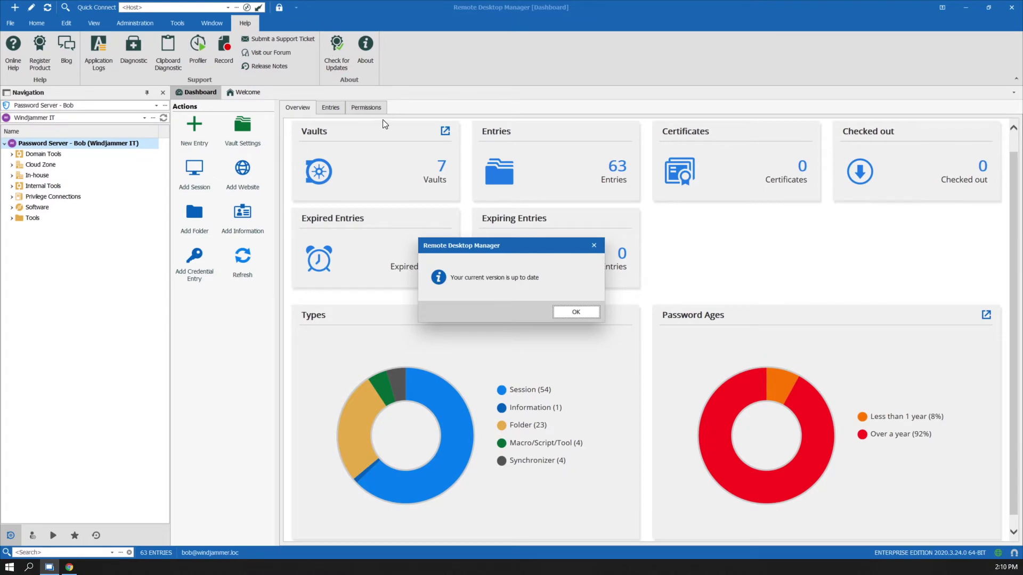
click(575, 313)
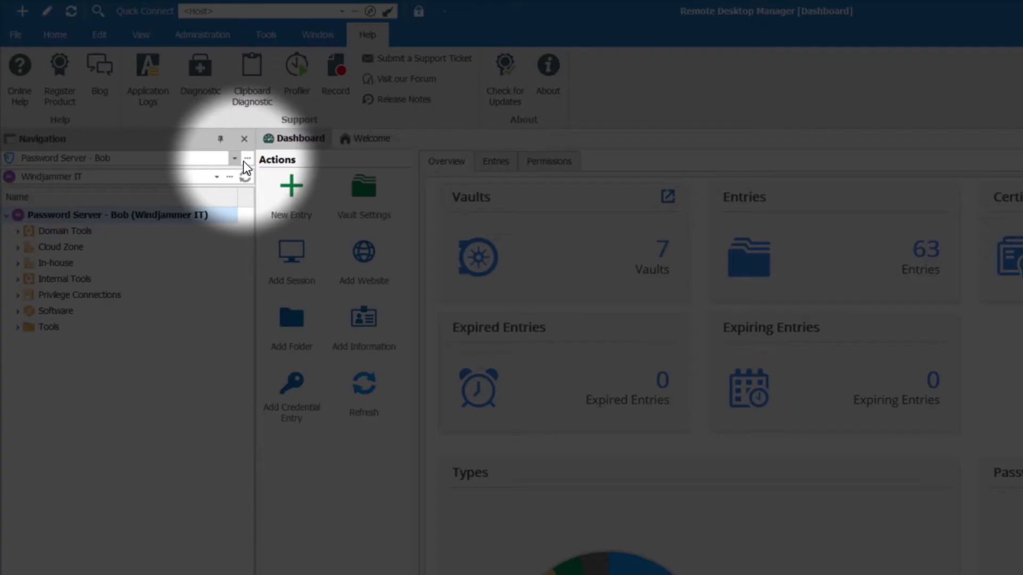
Step: Open File > Data Sources and start adding a new data source
click(247, 158)
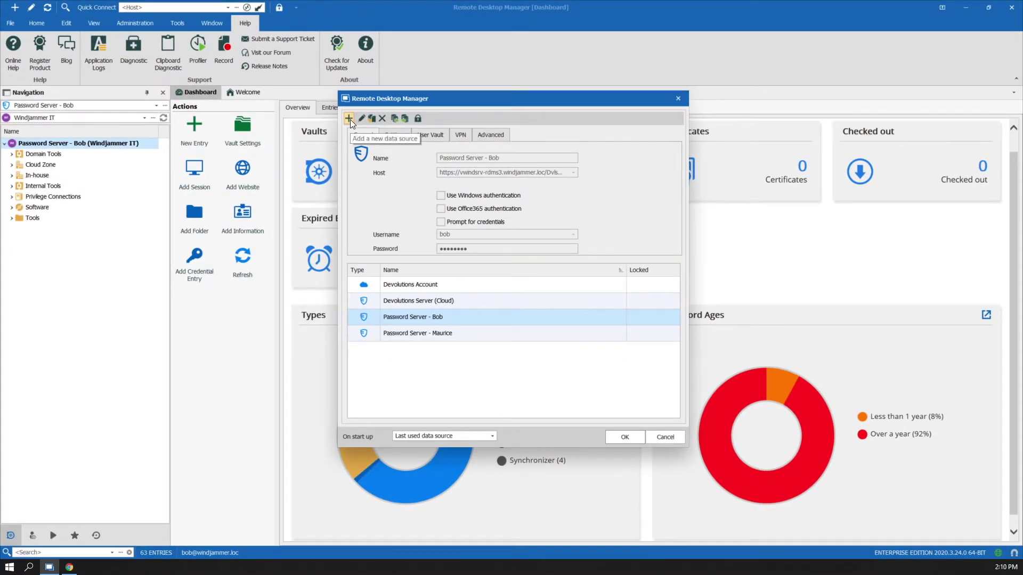
click(679, 98)
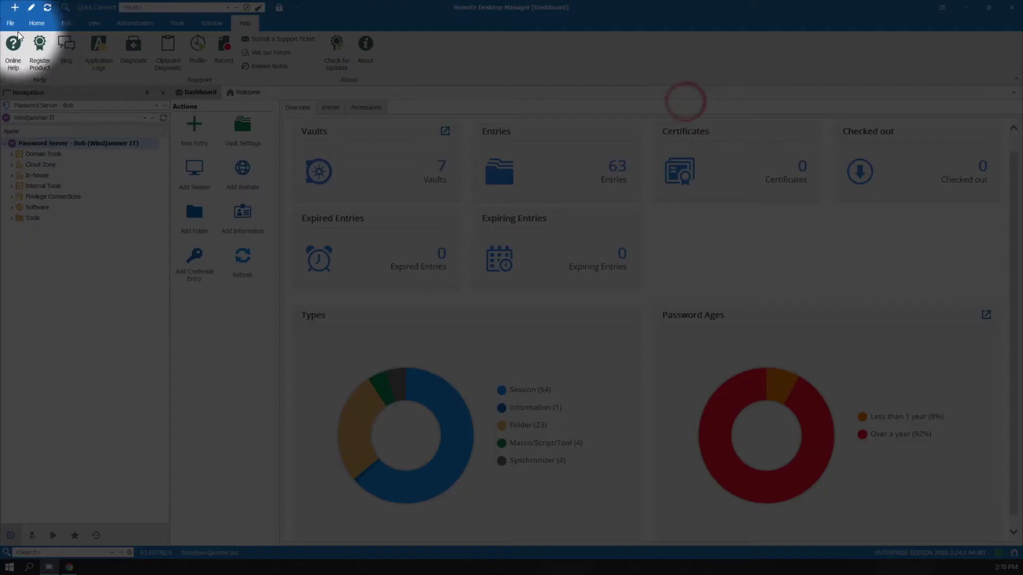
click(10, 23)
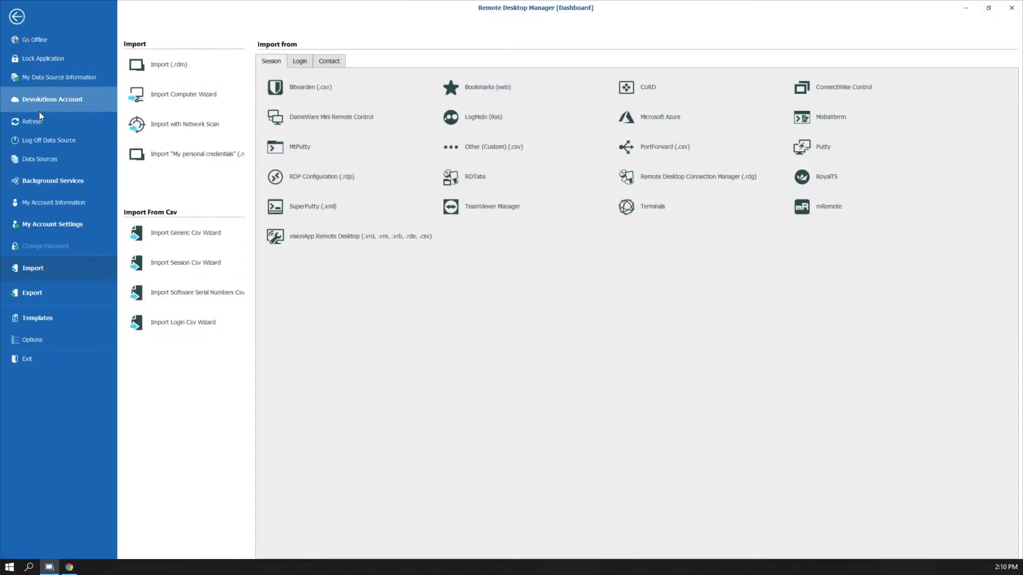
click(35, 159)
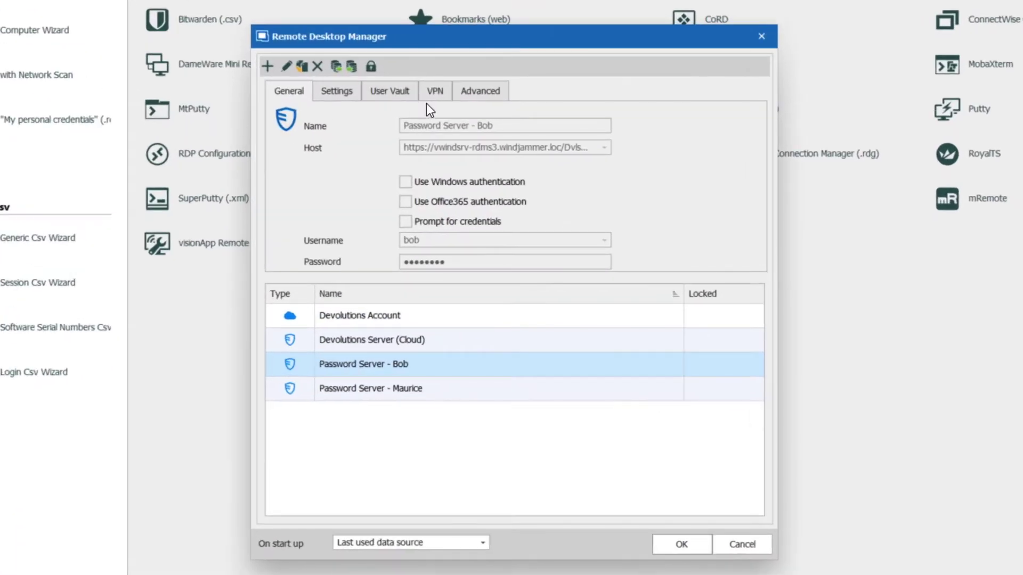
click(266, 65)
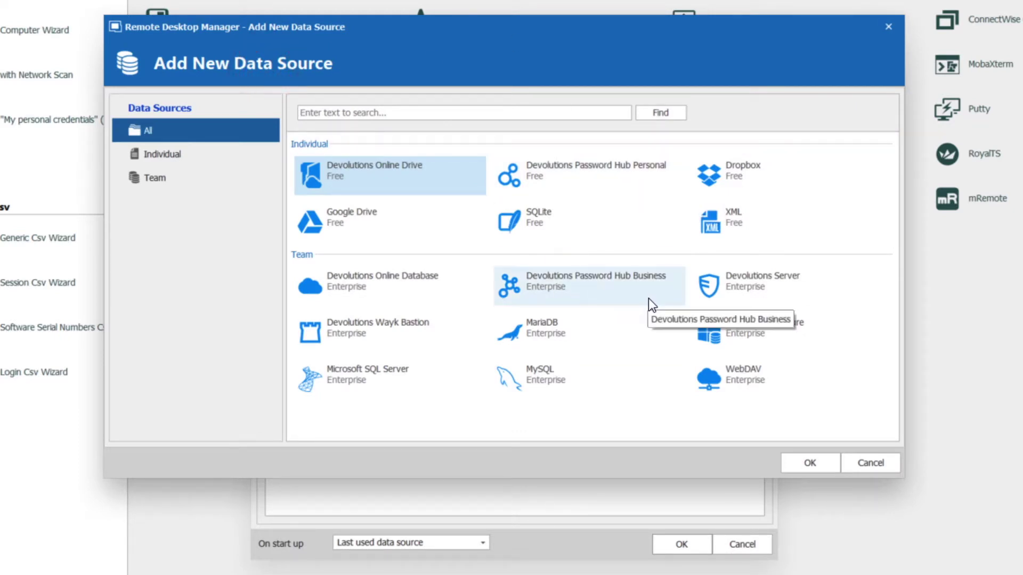
Step: Pick Devolutions Password Hub Business as the new data source type and confirm
click(547, 289)
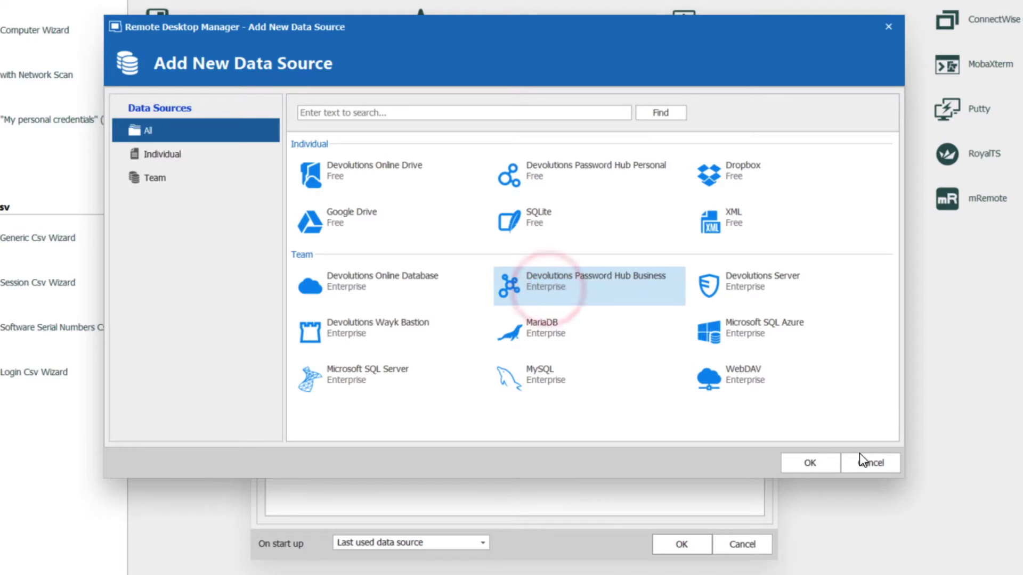
click(820, 467)
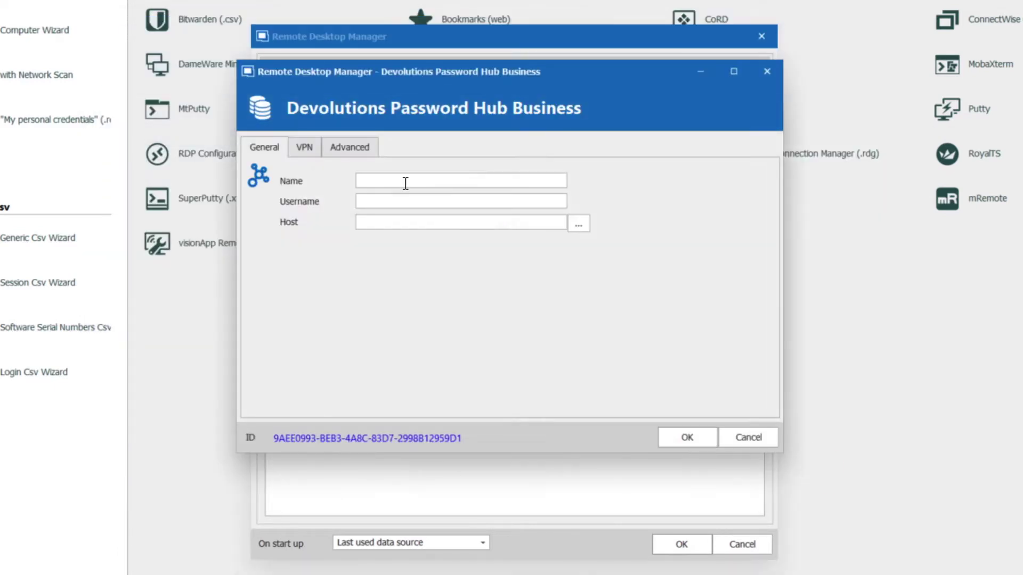
Step: Name the data source 'Password Hub Business (Work)' and enter the account e-mail as username
click(399, 182)
text(Password Hub Business (Work))
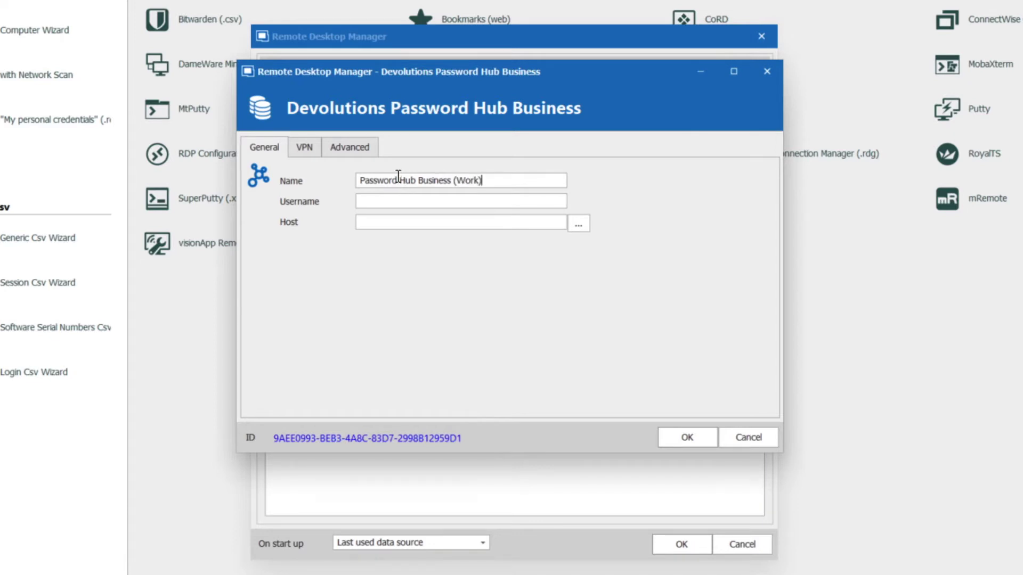
click(413, 196)
Step: Copy the hub vault's web address from the browser's address bar for the Host field
click(424, 223)
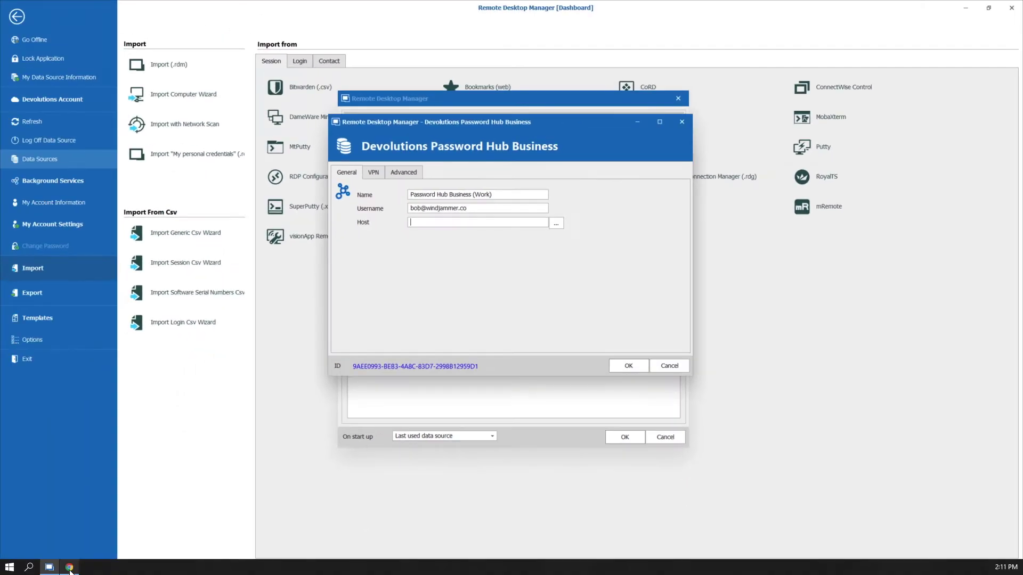
click(70, 567)
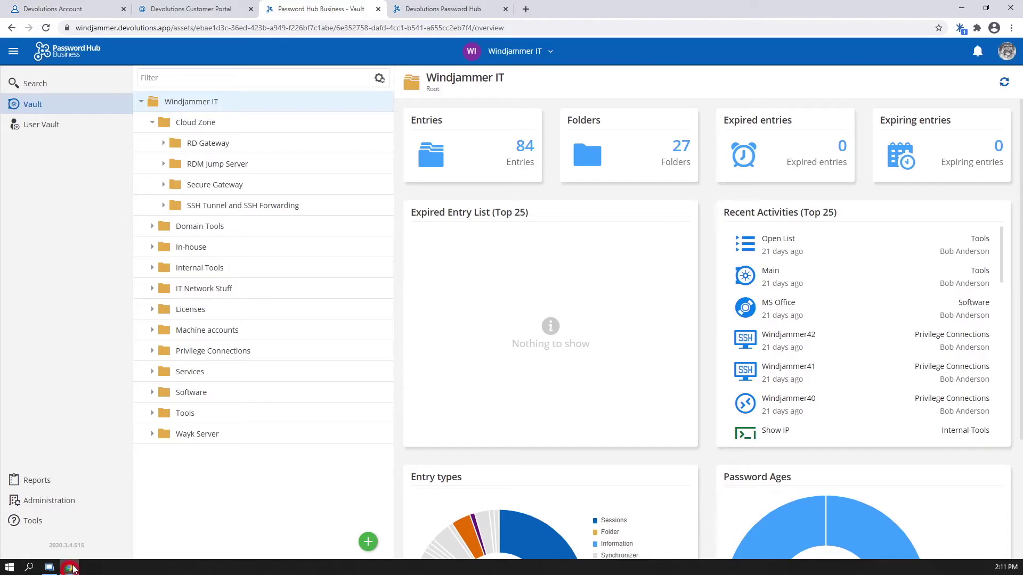
drag(75, 27, 171, 28)
key(ctrl+c)
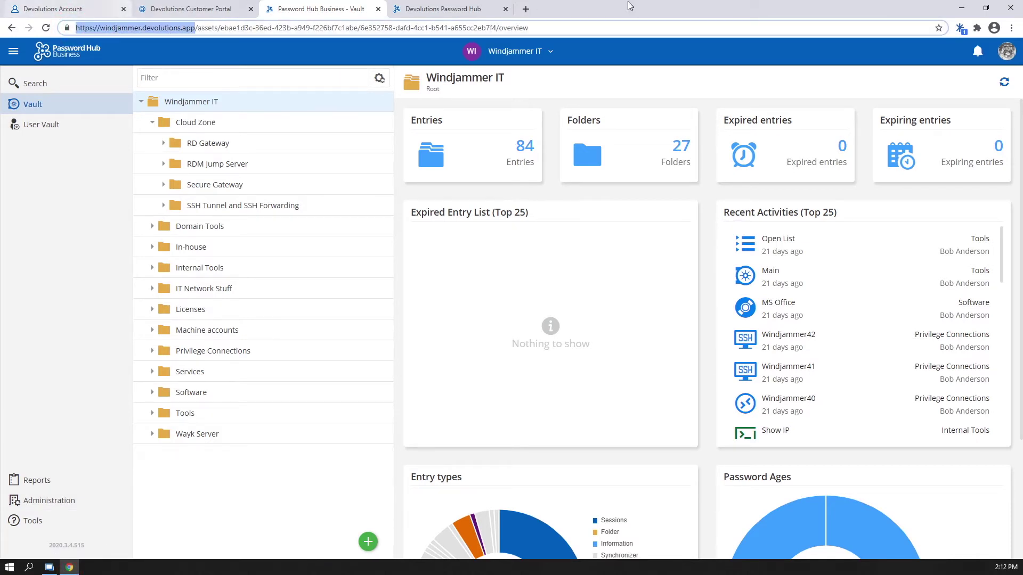
click(49, 567)
click(425, 220)
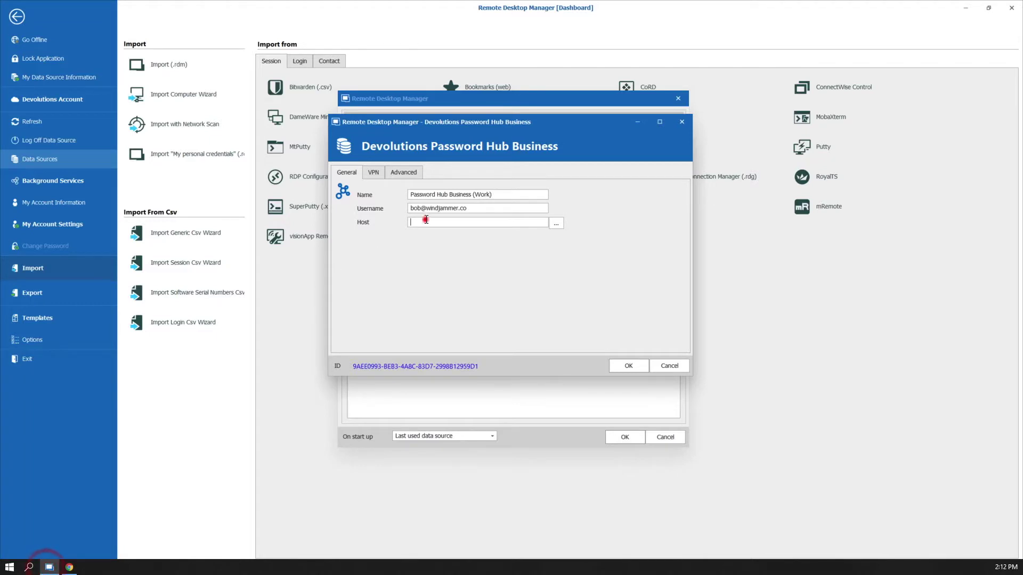
key(ctrl+v)
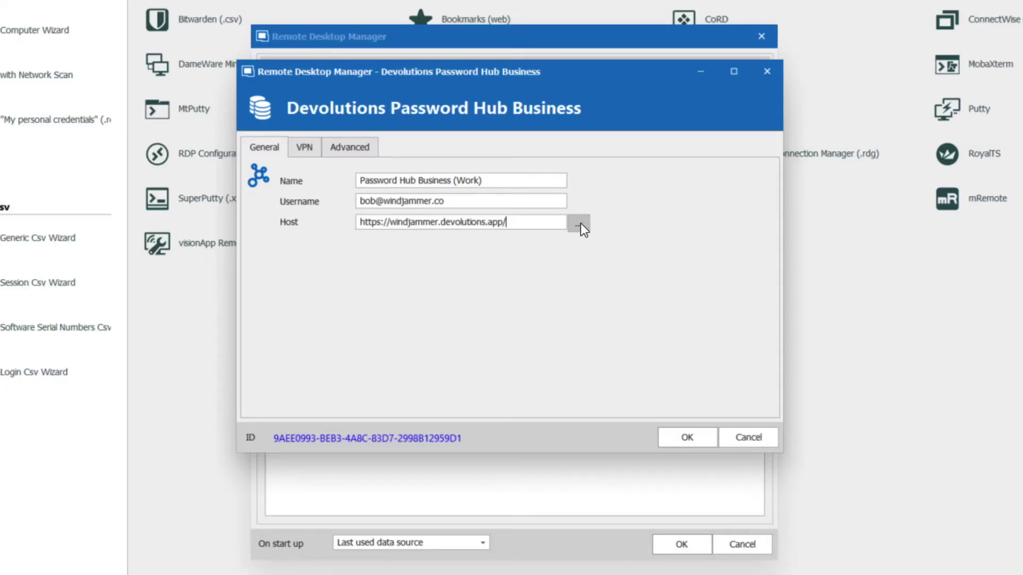
click(579, 224)
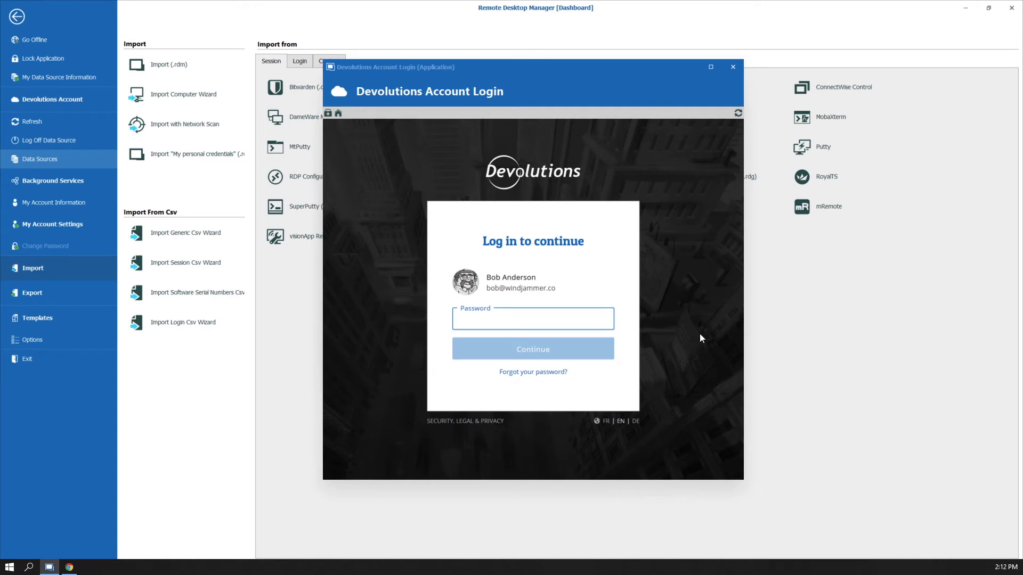
click(559, 318)
text(********)
click(533, 349)
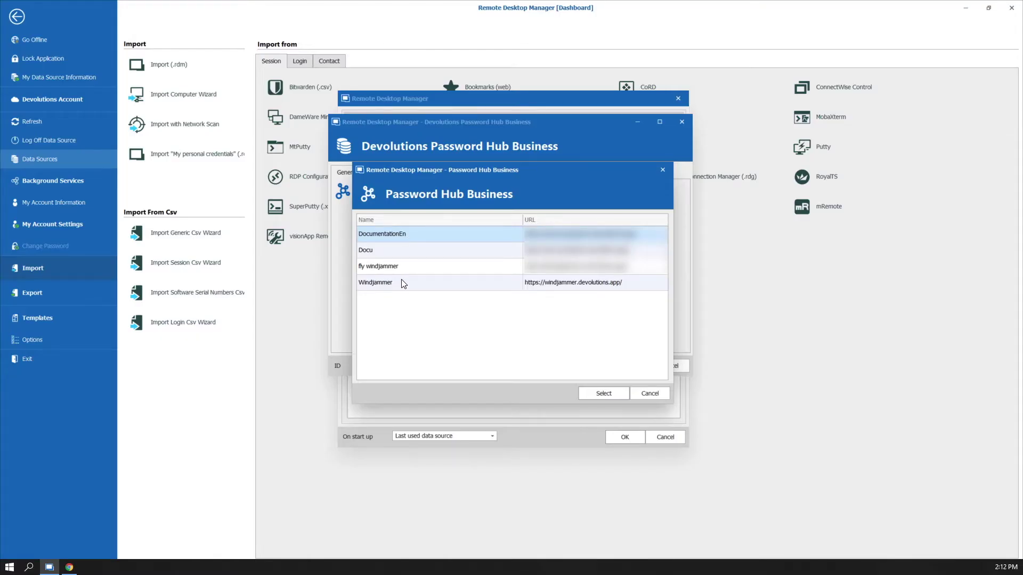
click(425, 284)
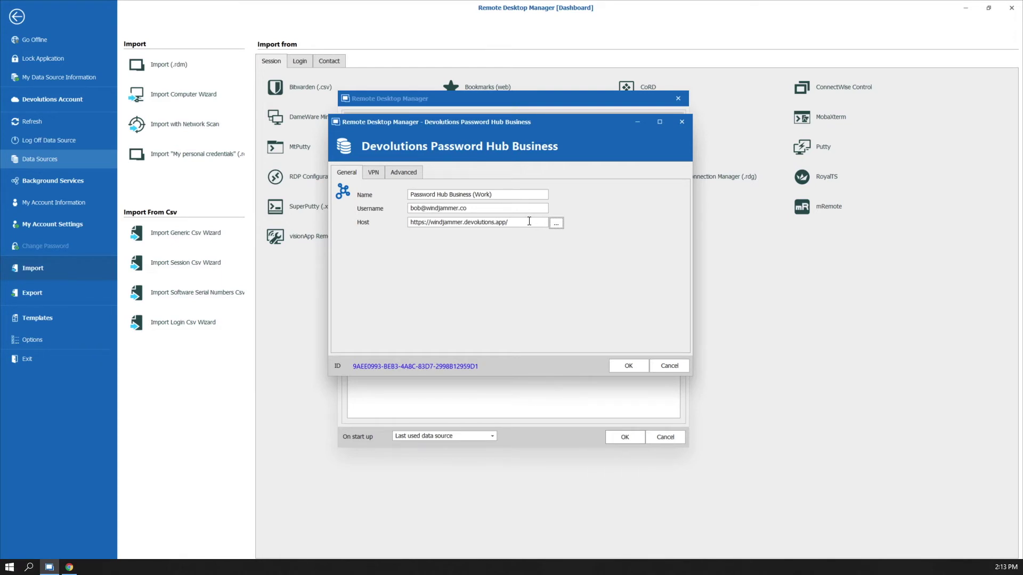
Step: Save and connect to Password Hub Business (Work), then sign in with the account password
click(632, 366)
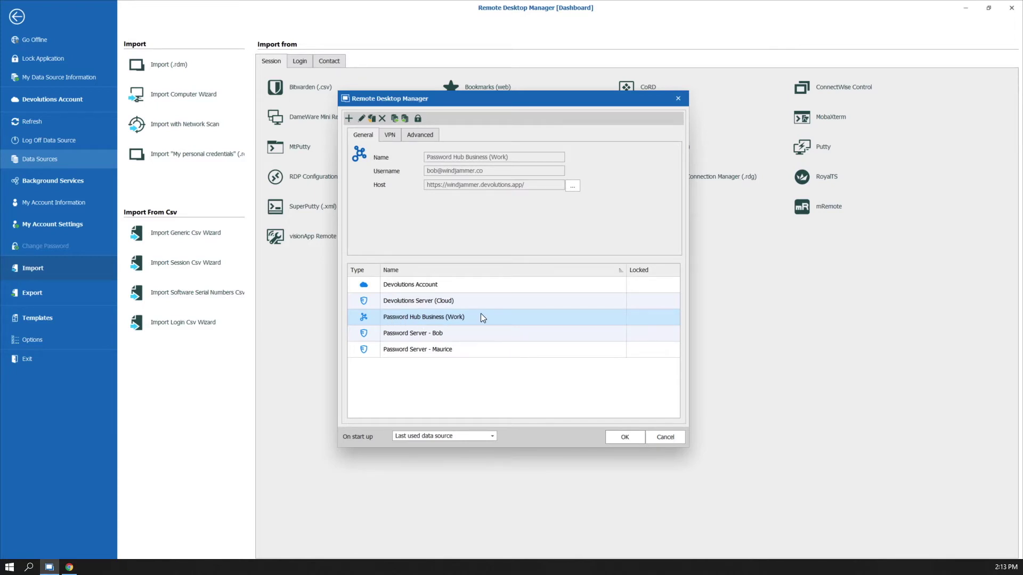
click(625, 436)
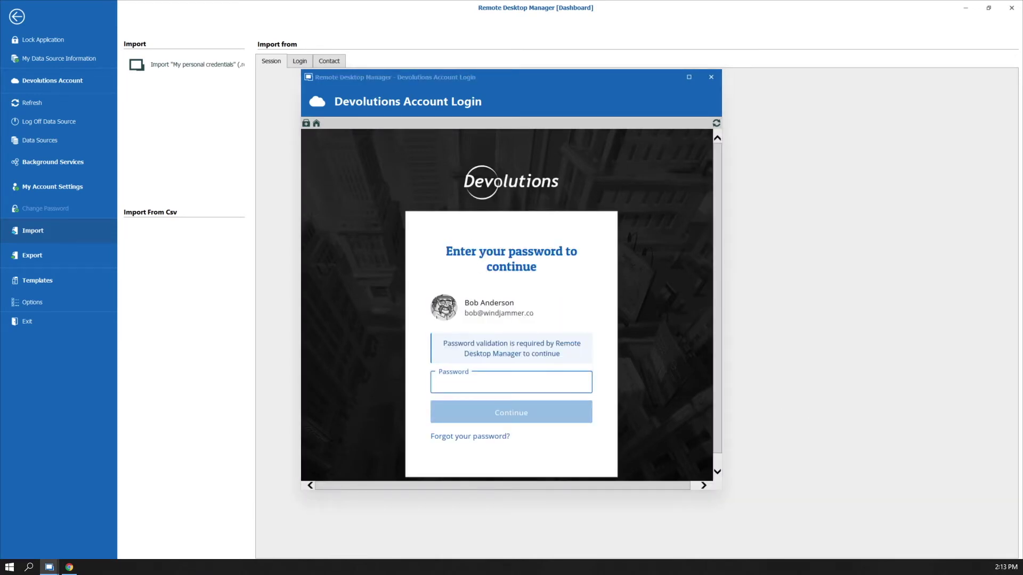
click(475, 382)
key(ctrl+v)
click(479, 416)
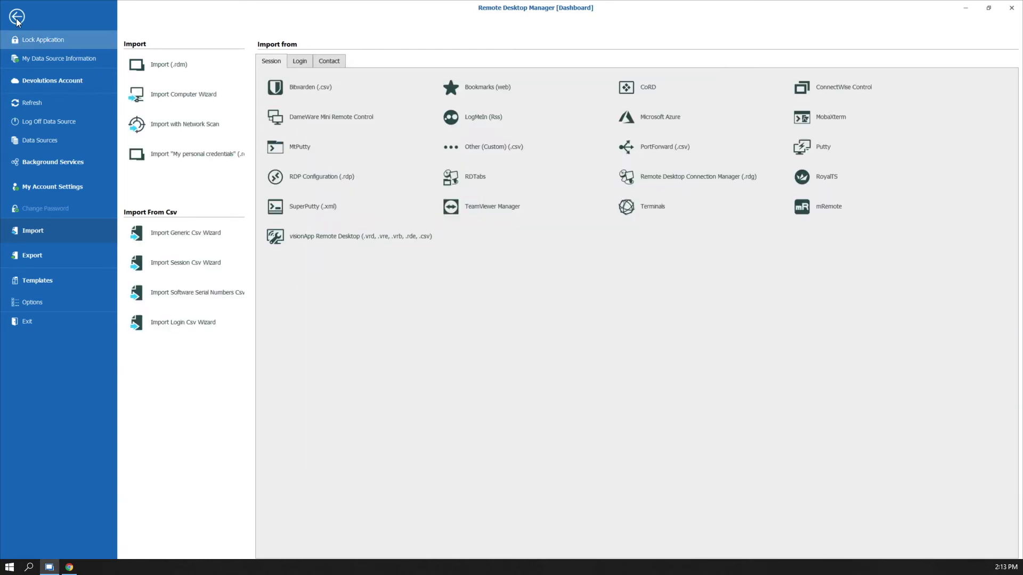
Step: Return to the dashboard, keeping Password Hub Business (Work) and the Windjammer Corp vault selected
click(16, 17)
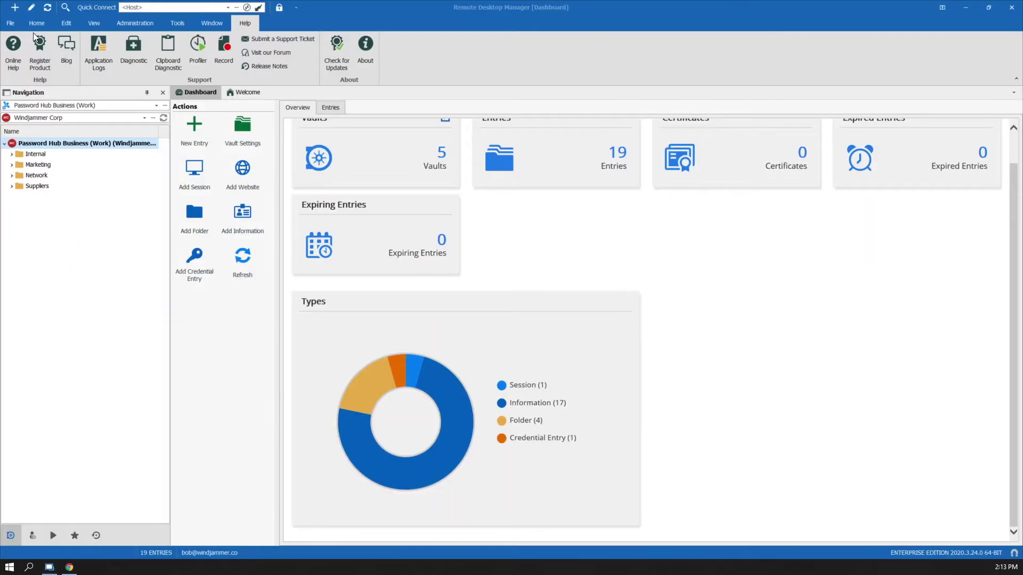
scroll(462, 345, up, 2)
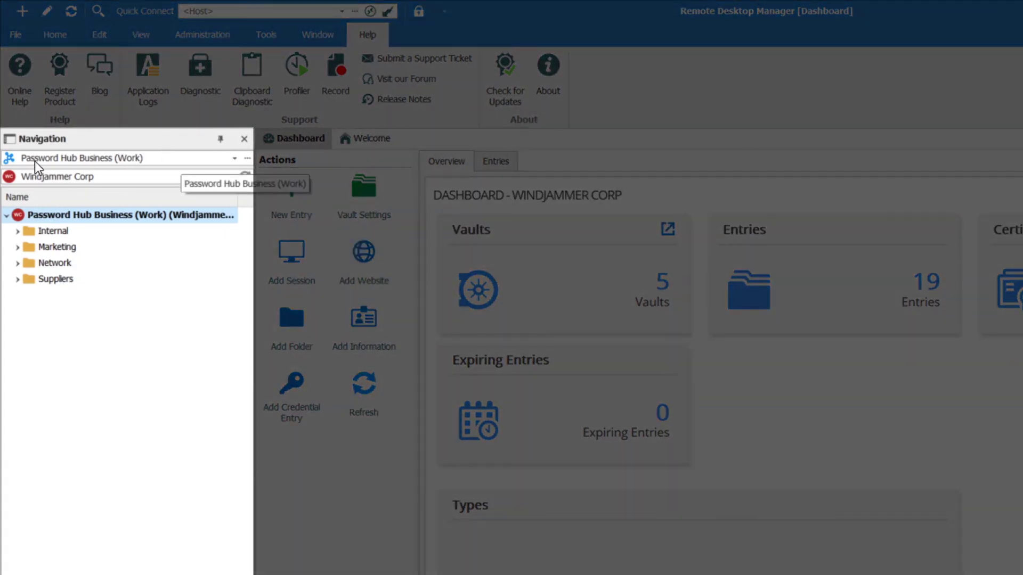
click(234, 158)
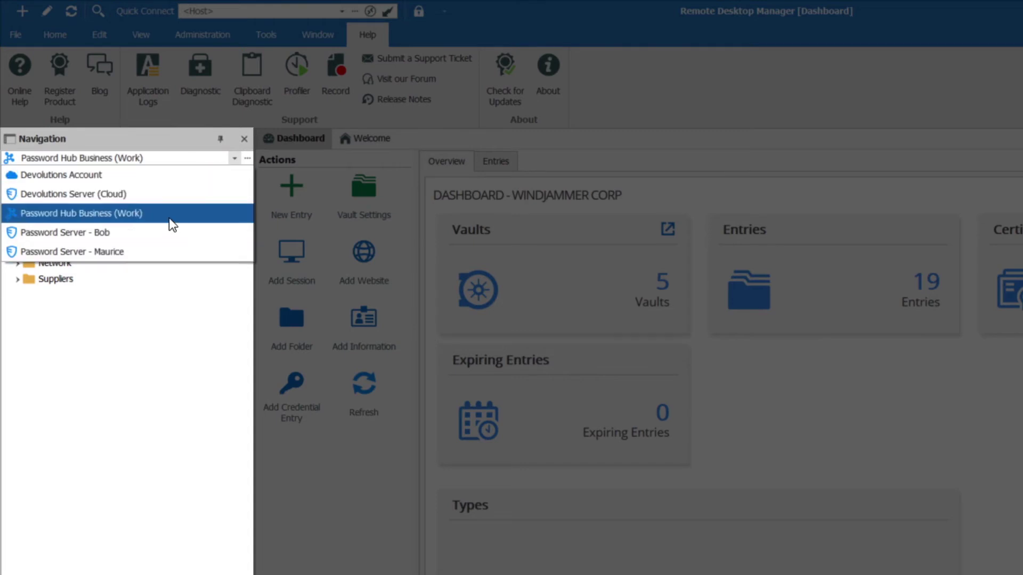
click(56, 219)
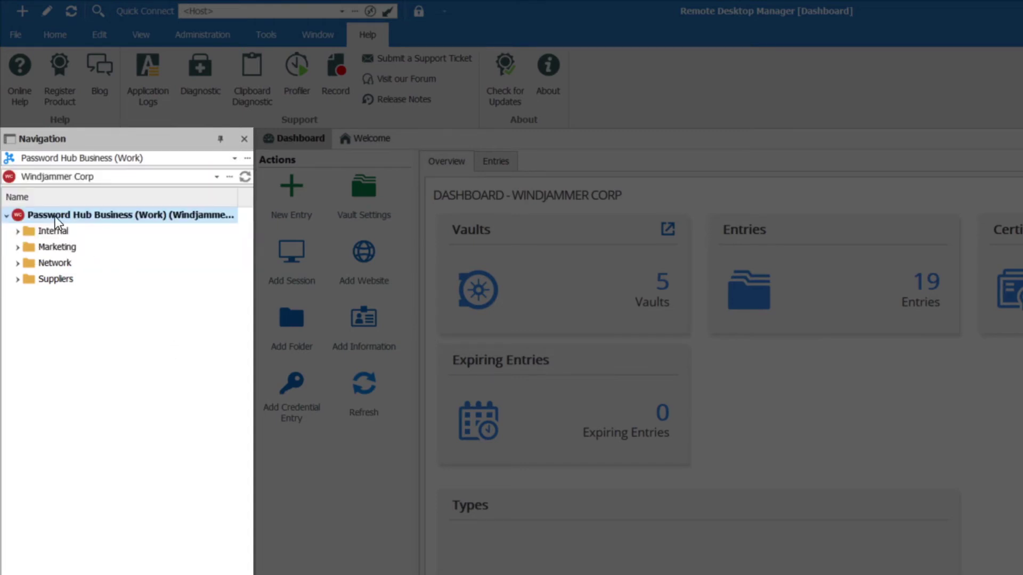
click(216, 177)
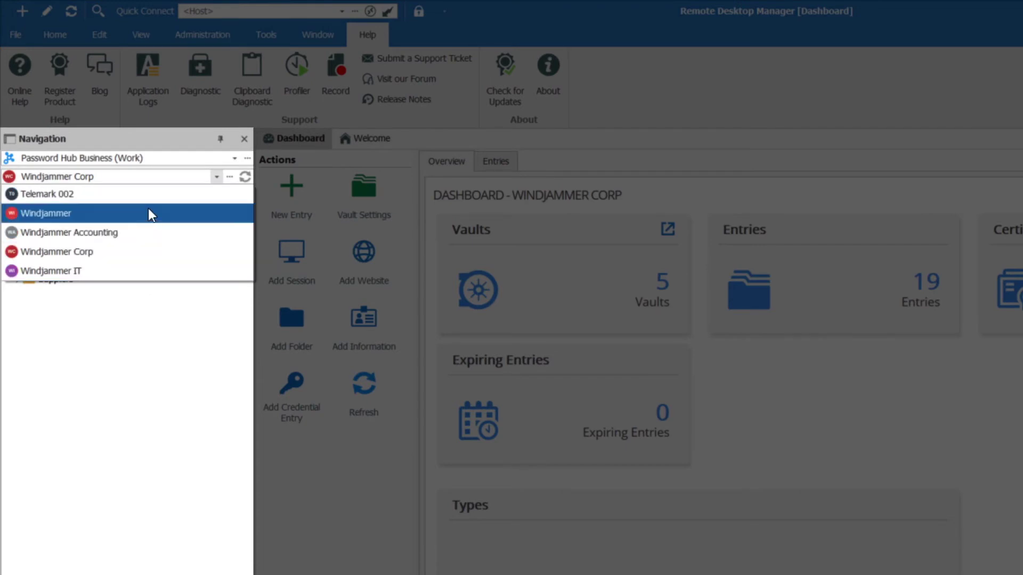
click(147, 323)
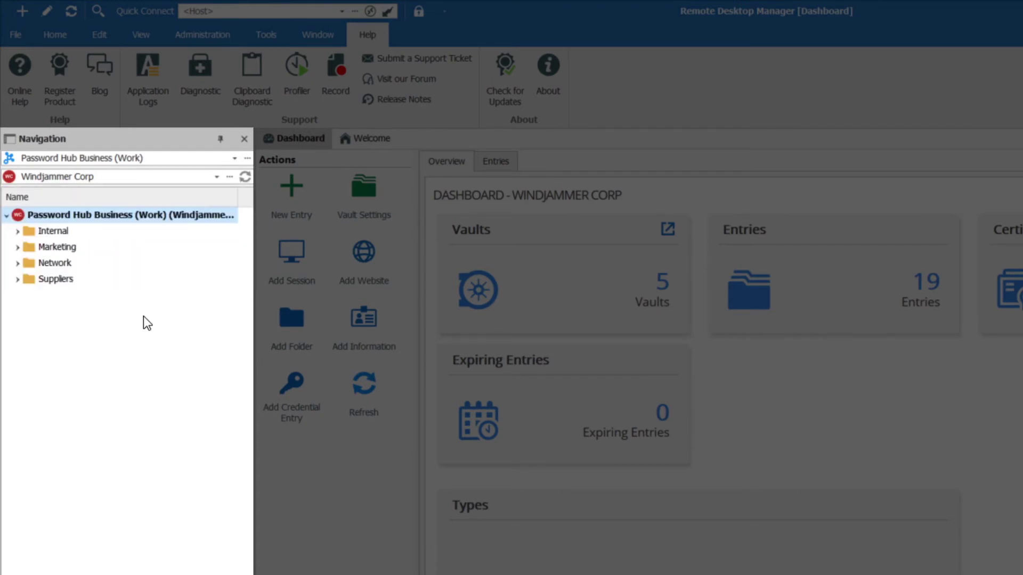
Step: Expand the Internal, Marketing and Network folders in the navigation tree
click(18, 231)
click(17, 343)
click(18, 454)
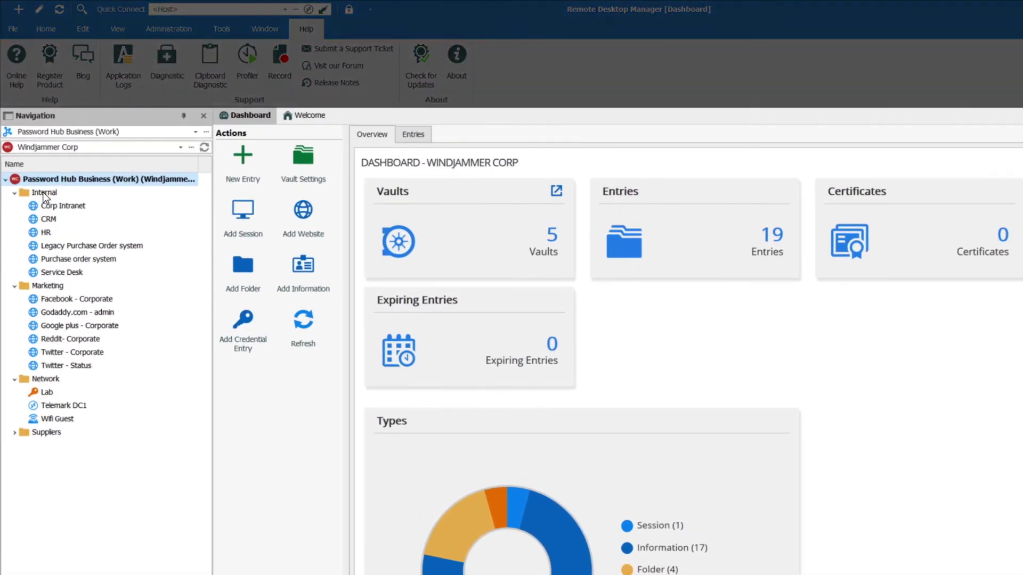
Step: Look through the Internal folder's Import > Import Sessions From options, then close the menu without importing
right_click(41, 190)
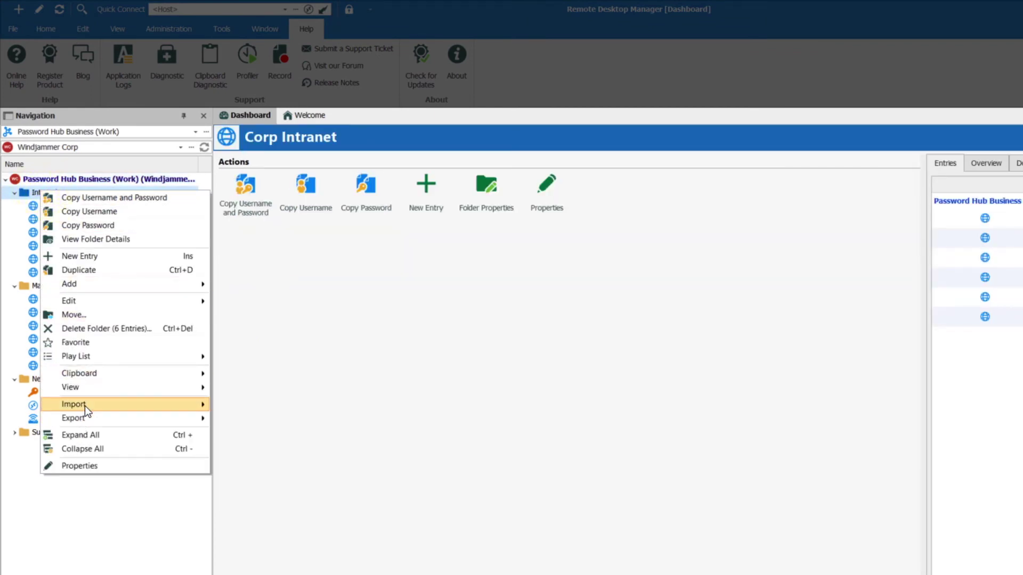
mouse_move(85, 406)
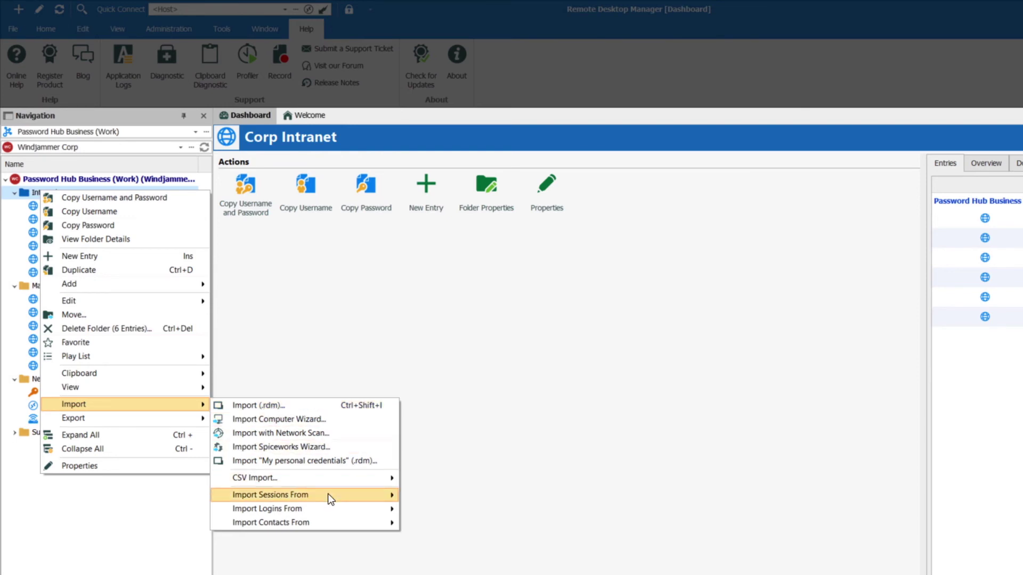
mouse_move(329, 498)
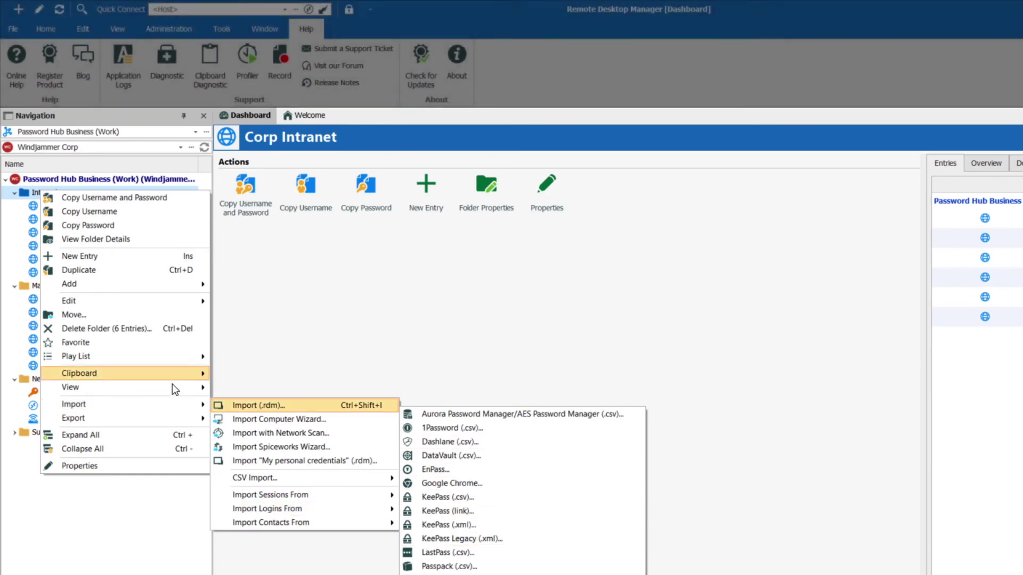
click(36, 538)
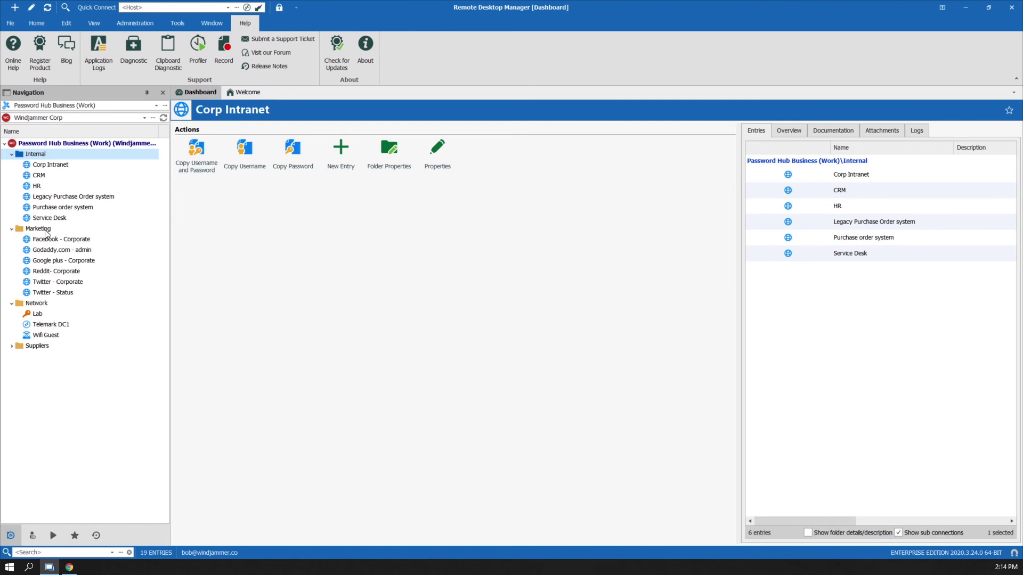
Step: Drag the Navigation/Dashboard splitter slightly to the right
drag(170, 162, 184, 162)
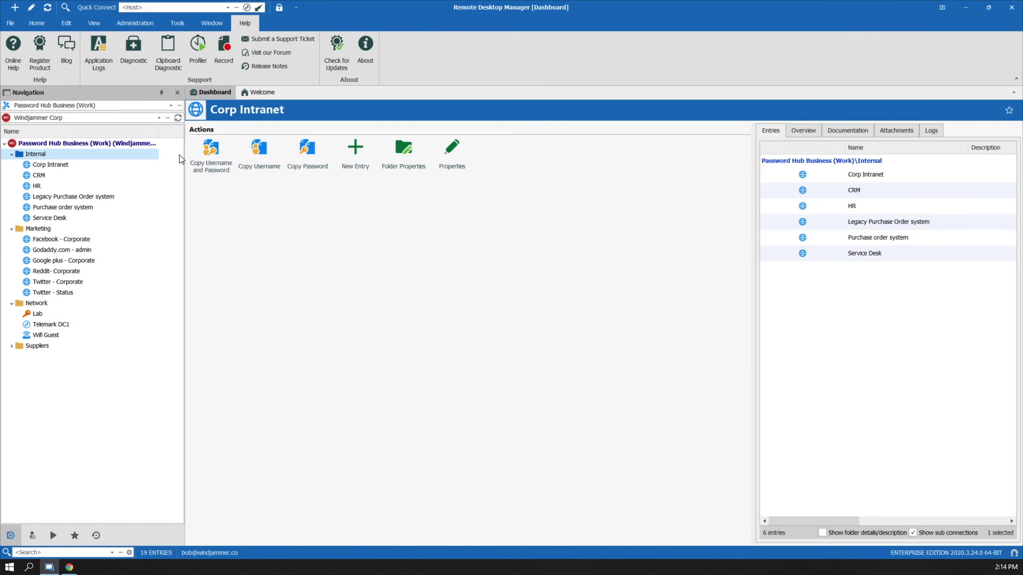